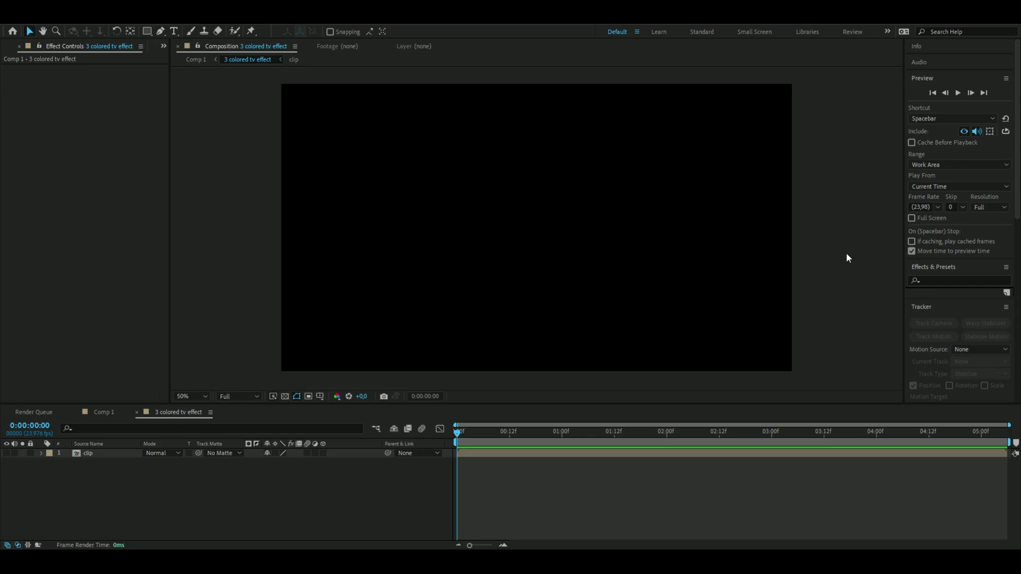
- Make the clip layer visible and scrub the timeline to preview its frames
left_click(6, 452)
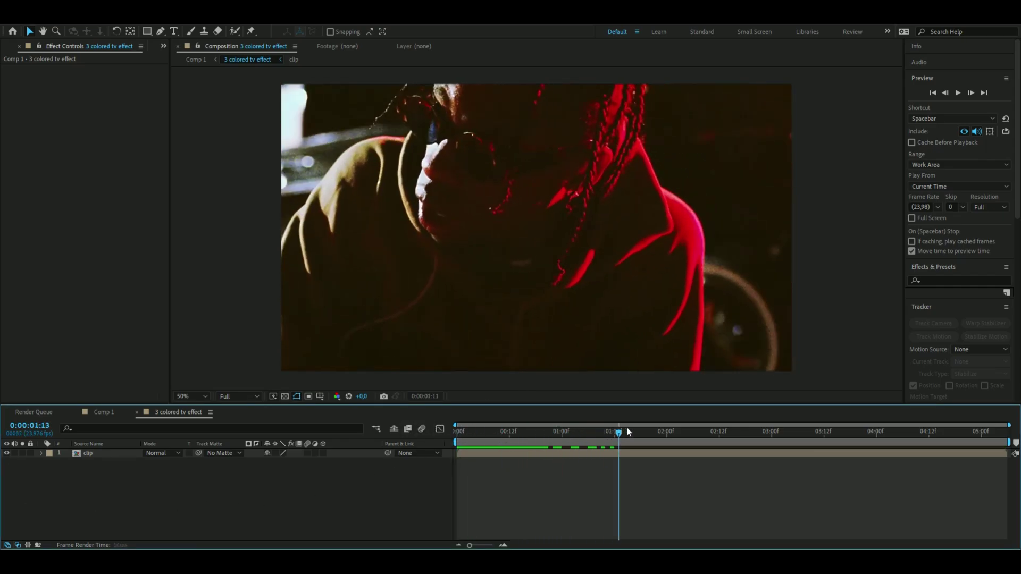
mouse_move(461, 436)
left_mouse_down()
mouse_move(915, 418)
mouse_move(487, 435)
left_mouse_up()
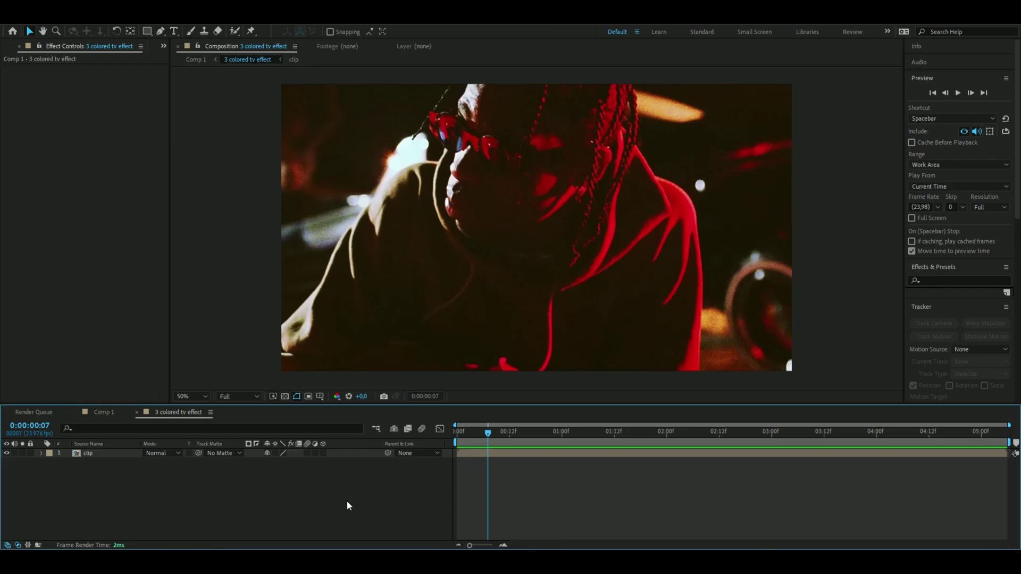
- Add a new adjustment layer and apply uni.Holomatrix II to it
key("ctrl+alt+y")
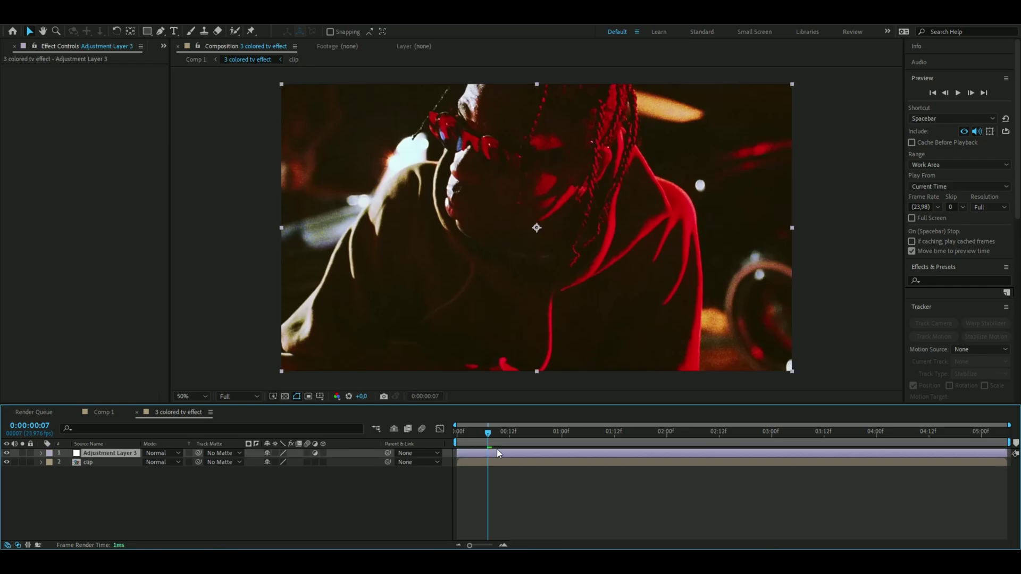
key("ctrl+space")
type("holo")
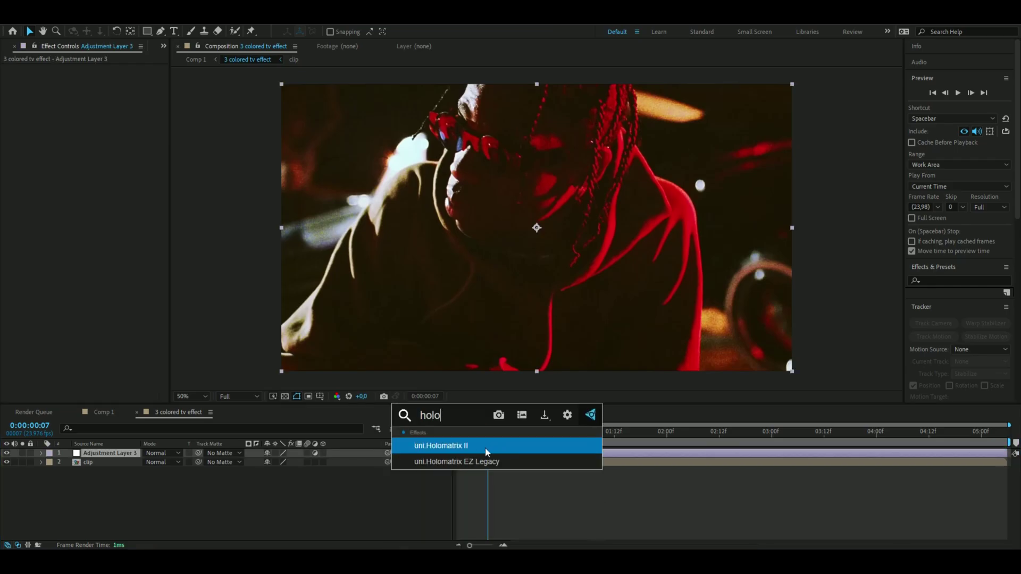
key("Return")
- Apply a Holomatrix II preset from the Presets gallery for a blue glitch look
left_click_drag(488, 433, 533, 433)
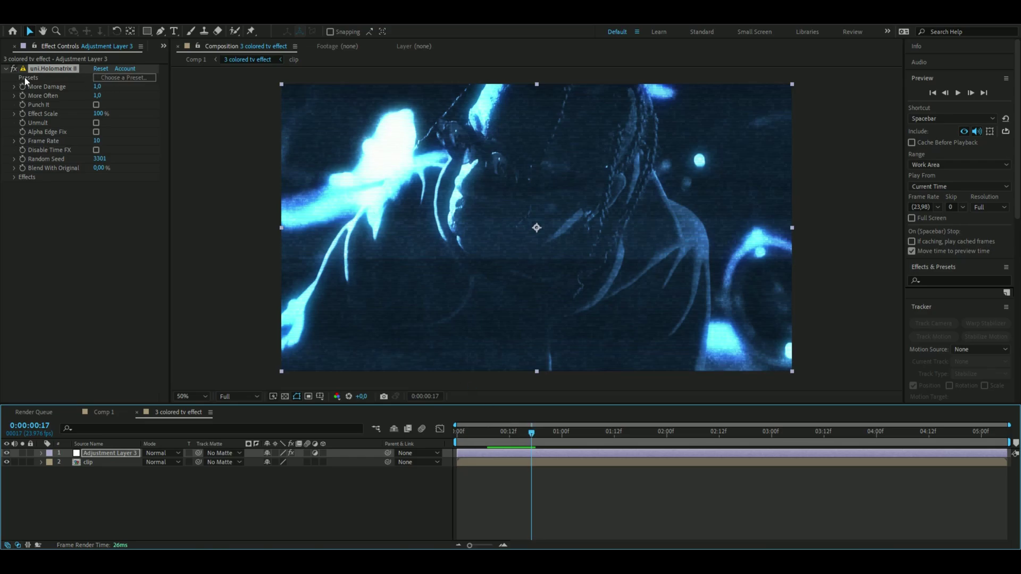
left_click(130, 80)
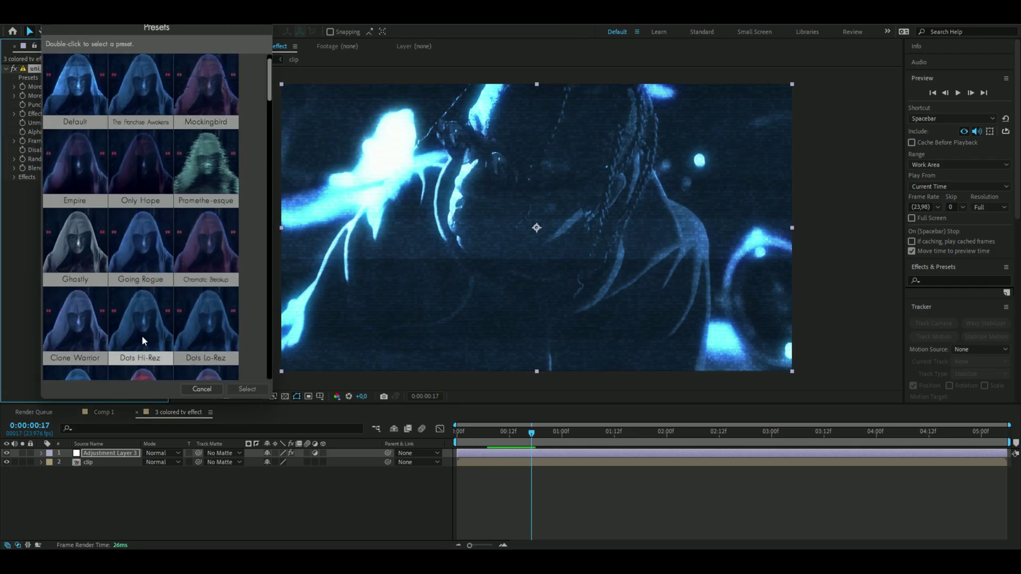
double_click(141, 335)
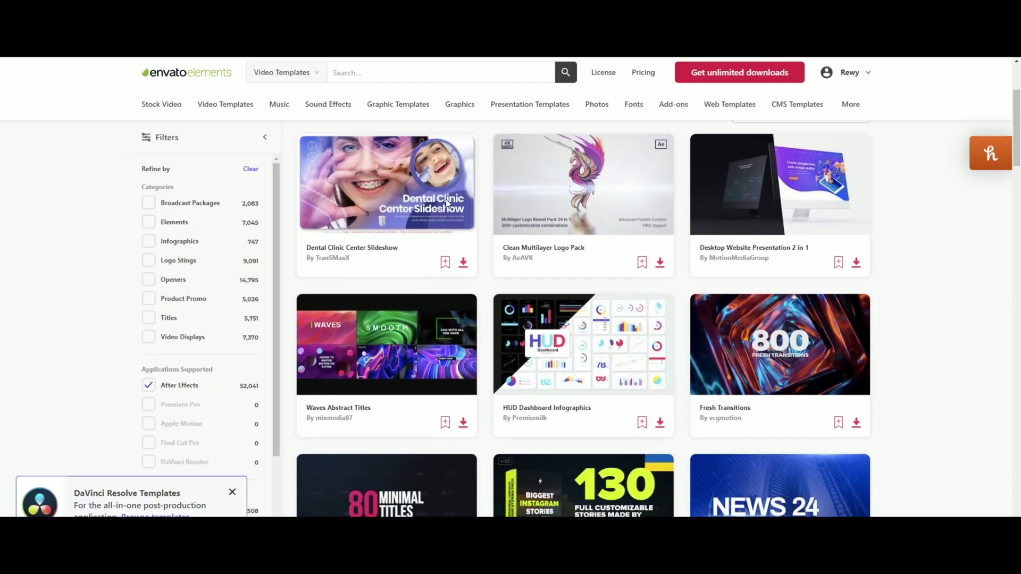
scroll(447, 204, "down", 2)
scroll(447, 203, "down", 3)
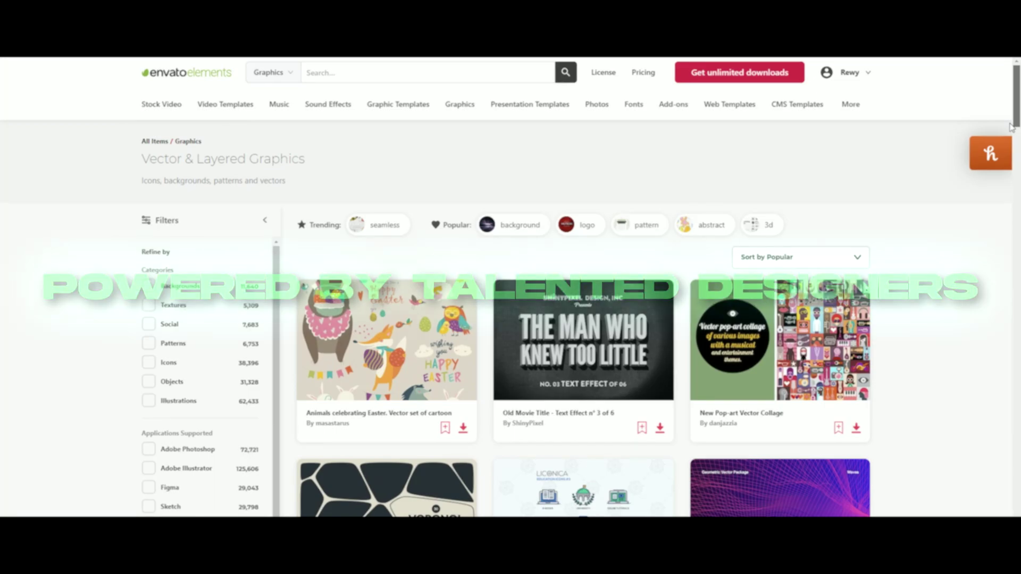
left_click_drag(1010, 126, 1009, 172)
scroll(1009, 171, "down", 2)
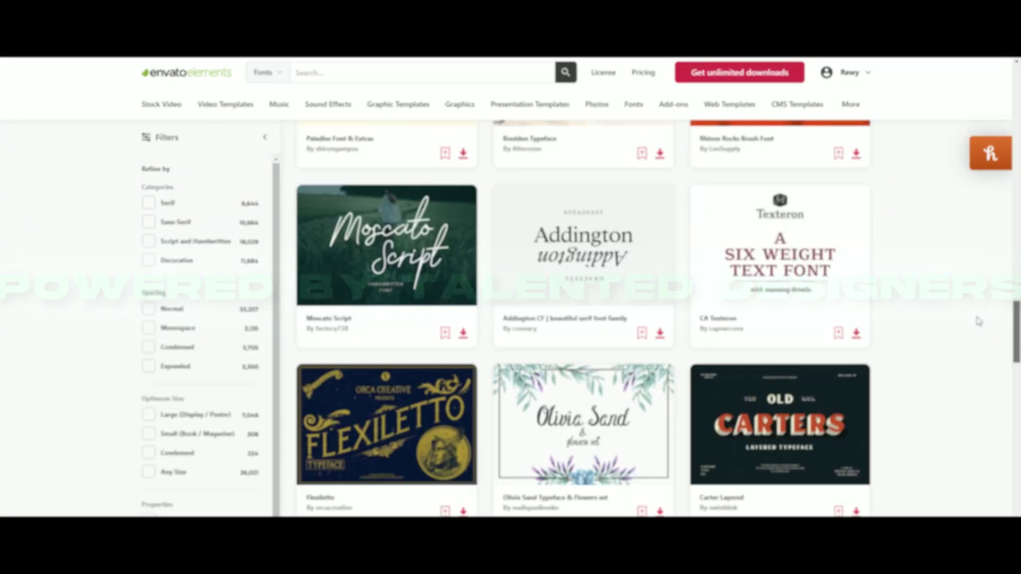
scroll(982, 272, "up", 2)
scroll(982, 272, "up", 2)
scroll(982, 272, "up", 3)
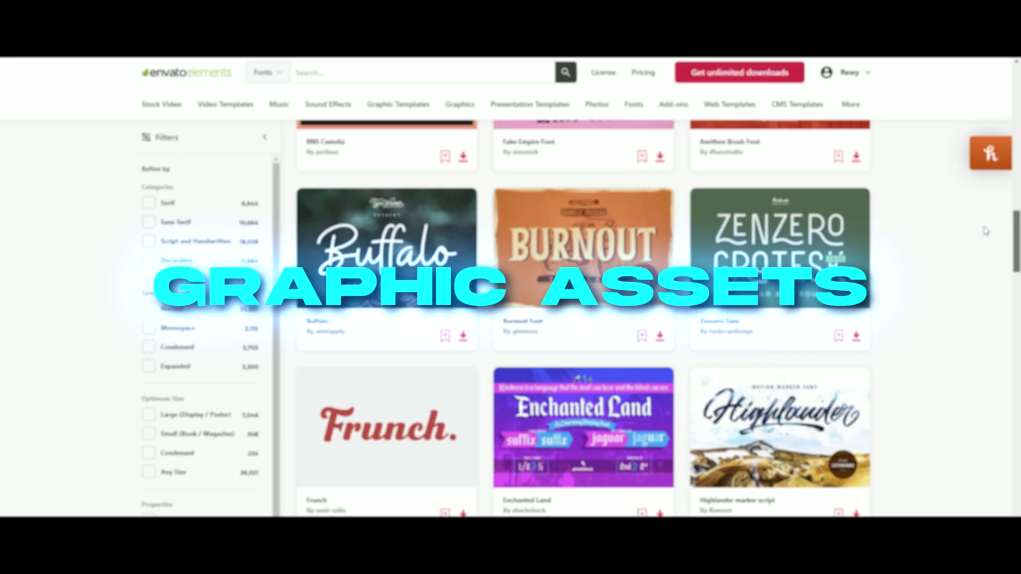
scroll(983, 272, "up", 5)
scroll(981, 272, "up", 3)
scroll(983, 272, "up", 2)
scroll(583, 319, "up", 3)
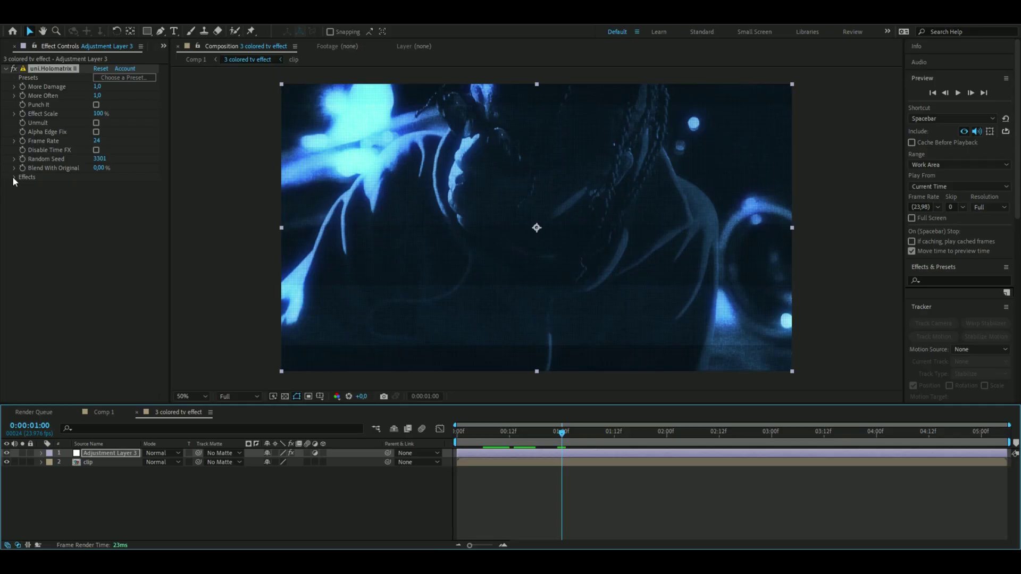
- Set the Holomatrix II highlight colour to a saturated cyan
left_click(13, 176)
scroll(28, 252, "down", 3)
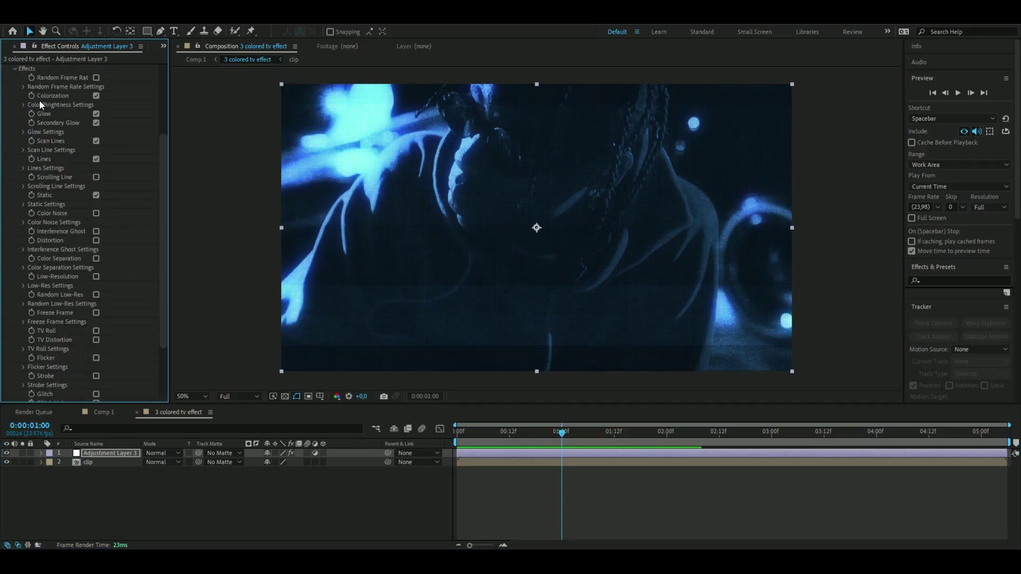
left_click(23, 105)
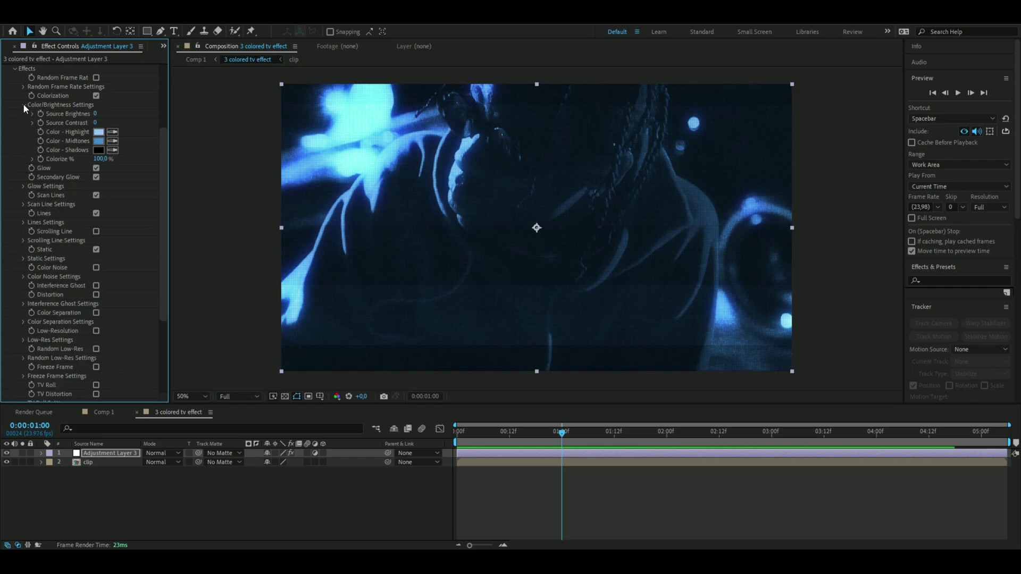
left_click(98, 132)
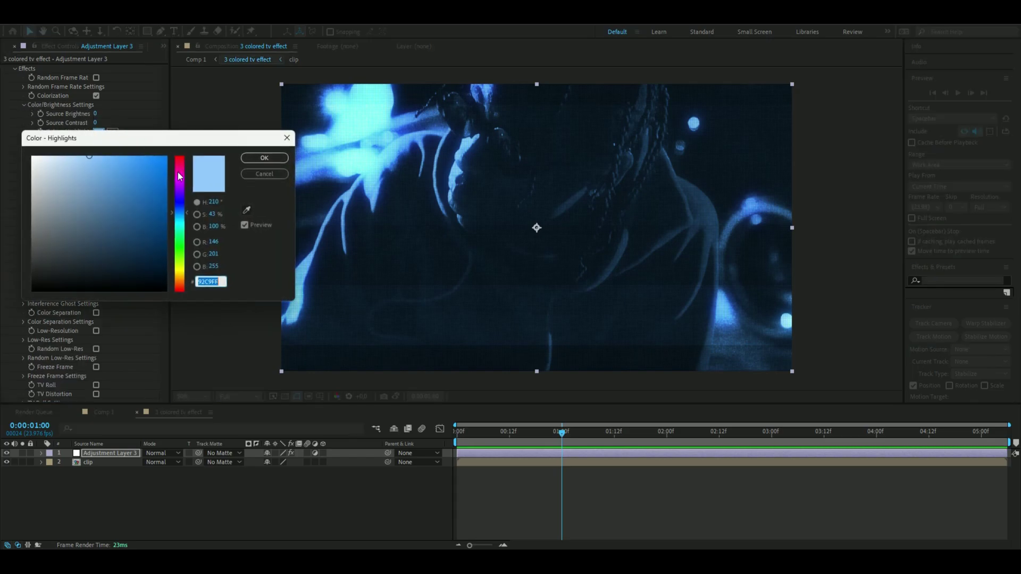
left_click_drag(175, 216, 175, 211)
left_click(114, 155)
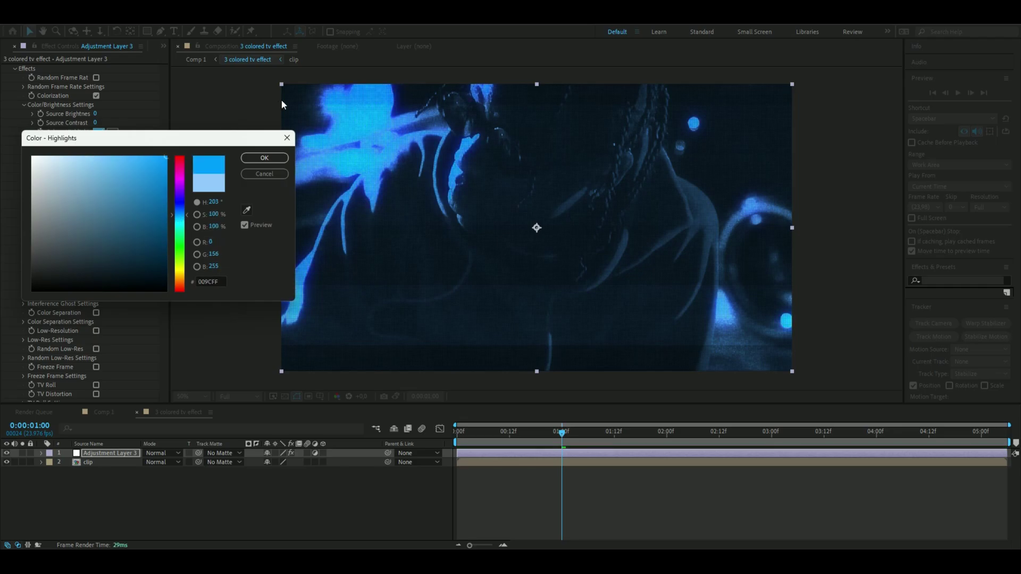
left_click(251, 157)
- Set the Holomatrix II midtones colour to bright magenta and preview the result
left_click(98, 142)
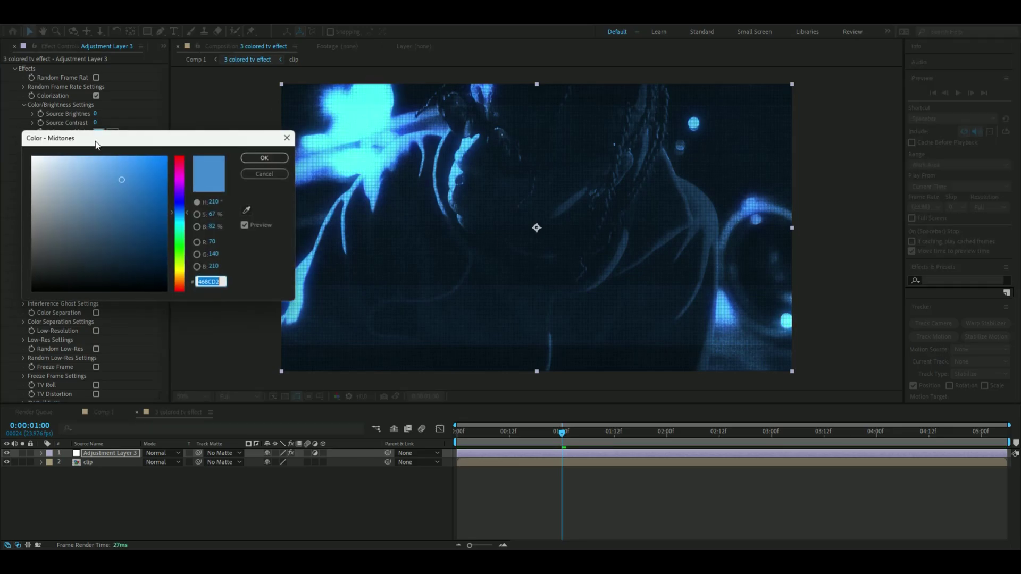
left_click_drag(183, 202, 181, 182)
left_click(167, 158)
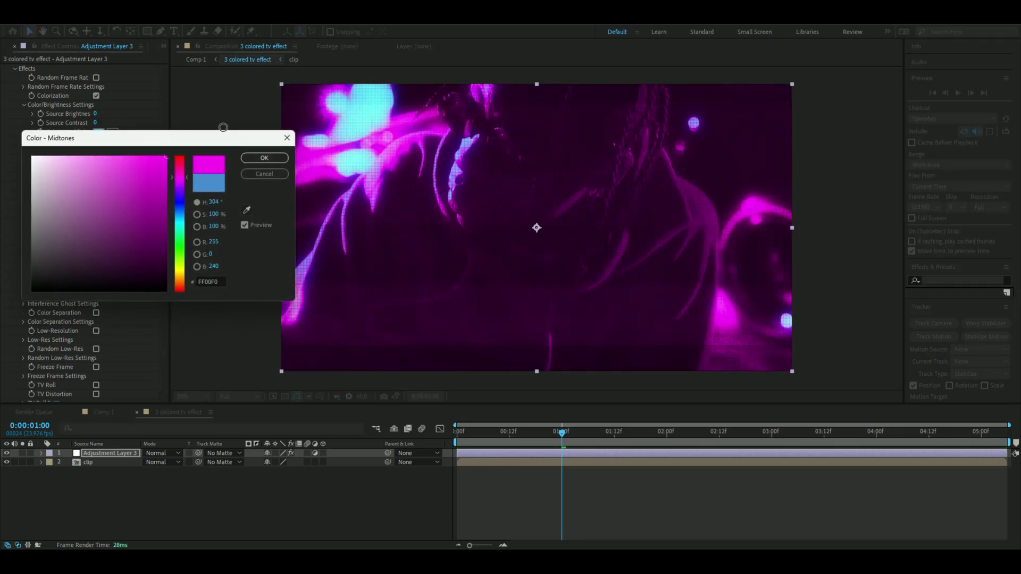
left_click(264, 156)
left_click_drag(562, 431, 561, 433)
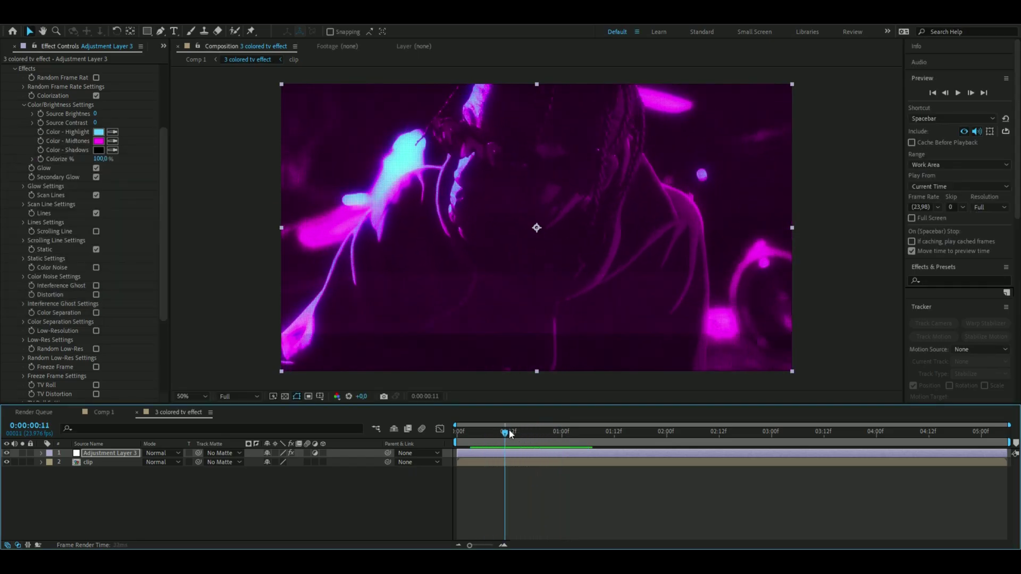
- Set Colorize to 50%, turn off Glow, then raise Colorize to about 73%
left_click(483, 431)
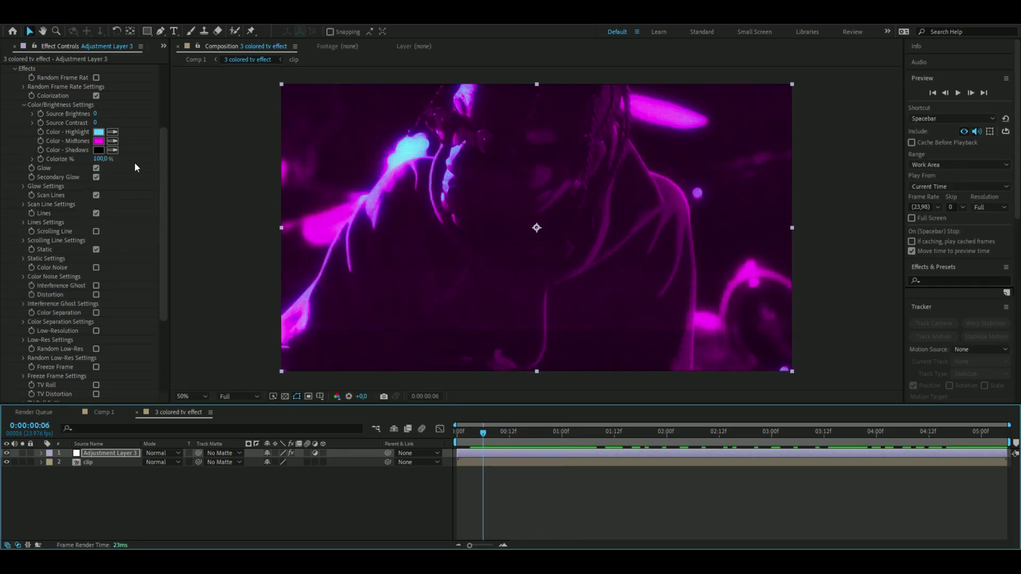
left_click(102, 158)
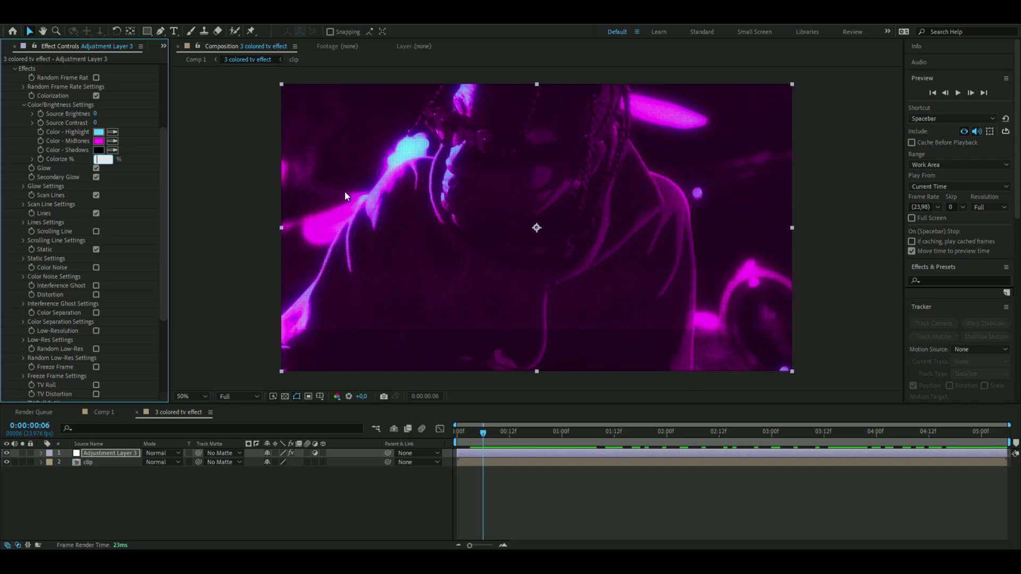
type("50")
key("Return")
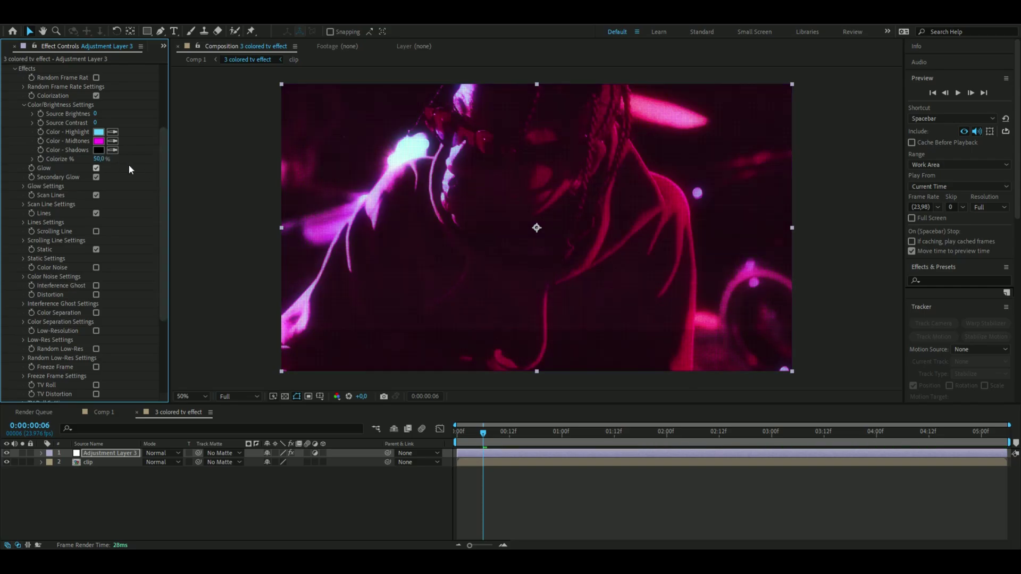
left_click(96, 168)
mouse_move(101, 159)
left_mouse_down()
mouse_move(125, 159)
mouse_move(90, 159)
left_mouse_up()
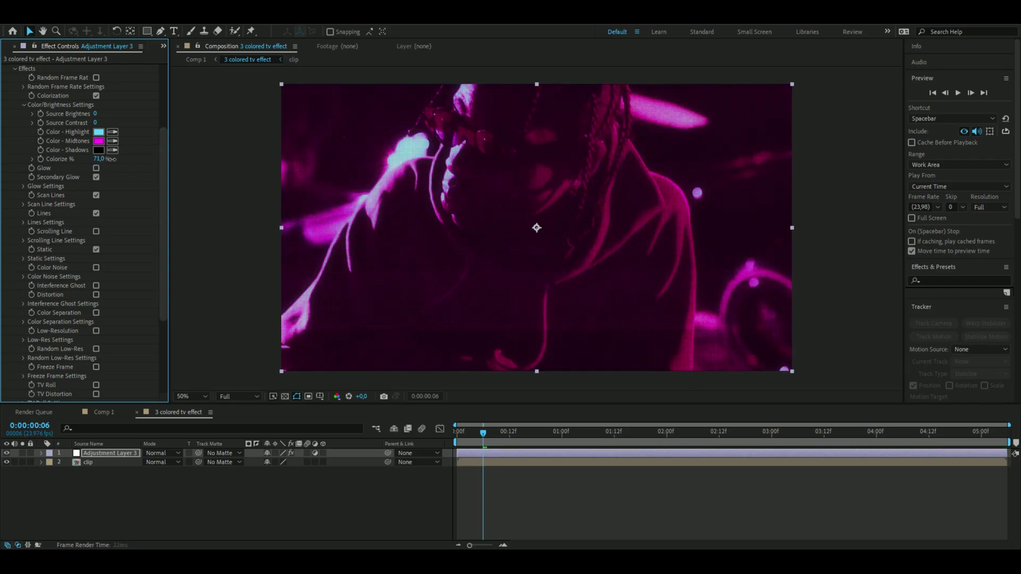
- Preview the clip and apply Deep Glow to the adjustment layer
key("space")
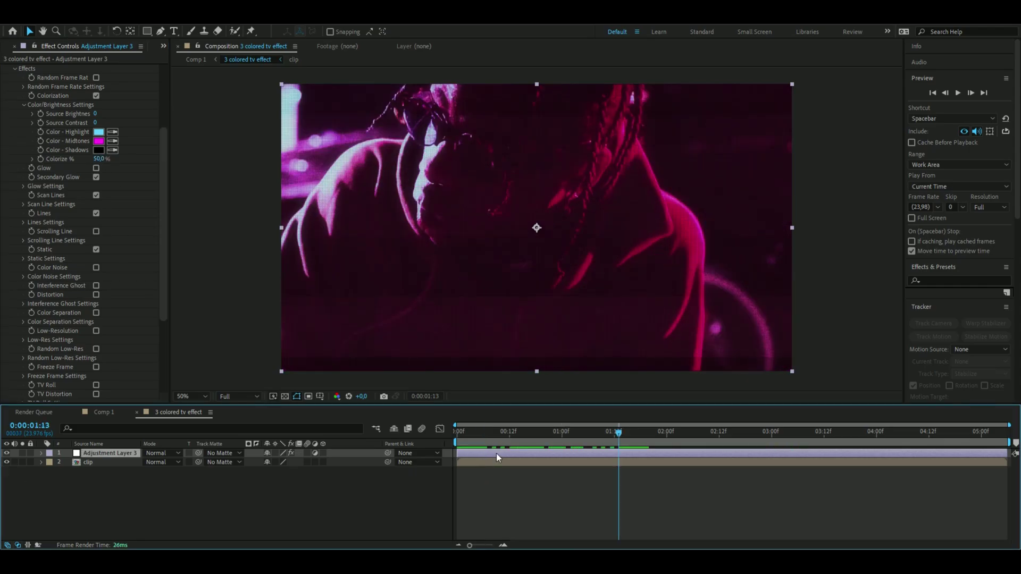
key("ctrl+space")
type("d")
key("Return")
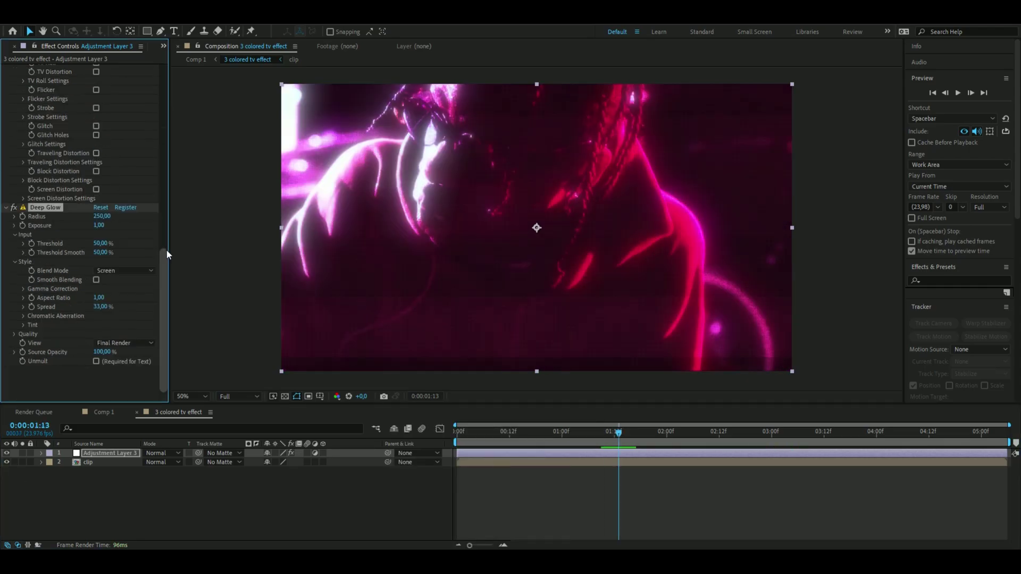
- Set Deep Glow exposure to 2,46 and threshold to 0%, and disable Secondary Glow
left_click(101, 226)
type("2")
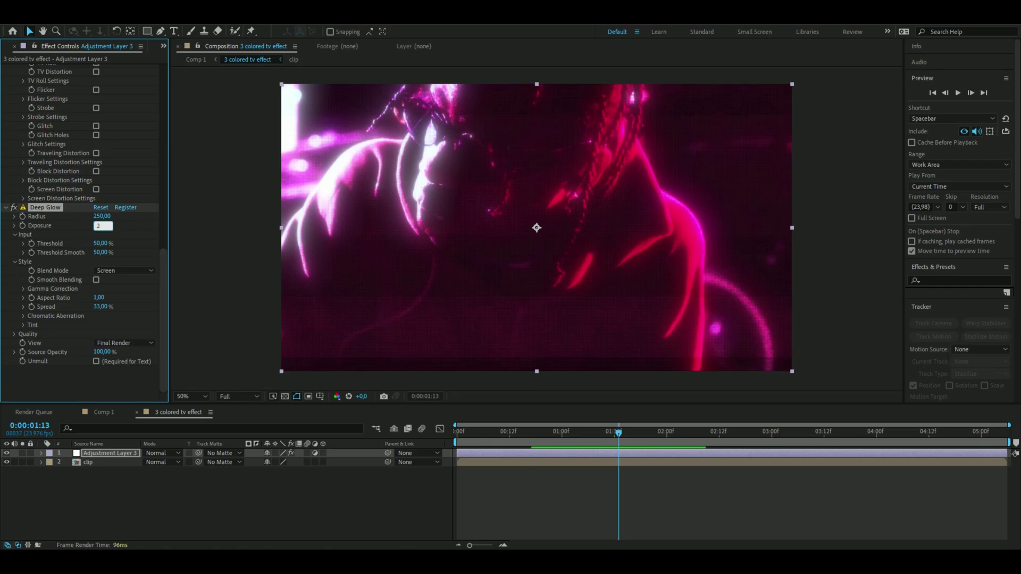
type(",46")
key("Return")
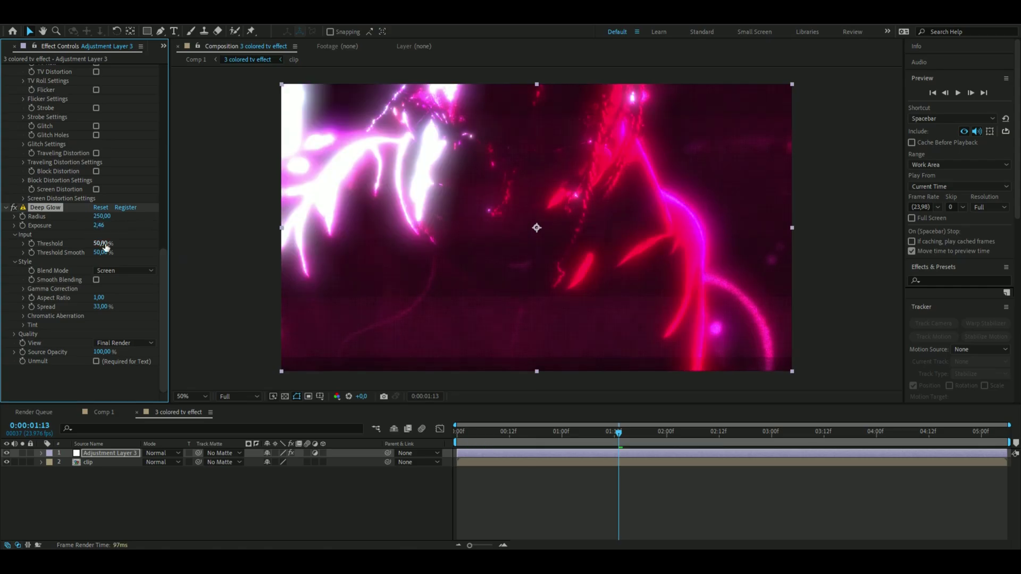
type("0")
key("Return")
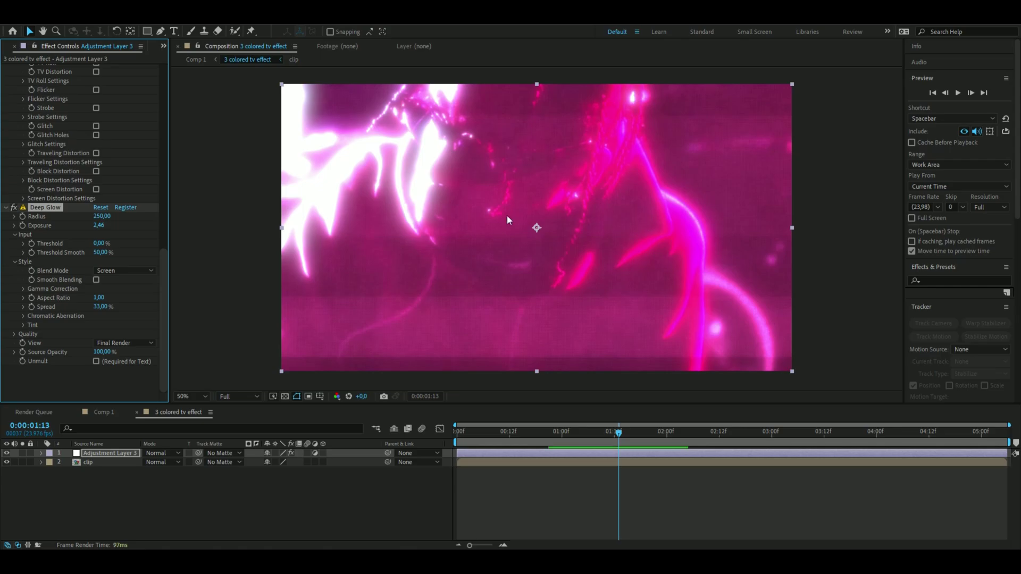
left_click_drag(161, 277, 170, 123)
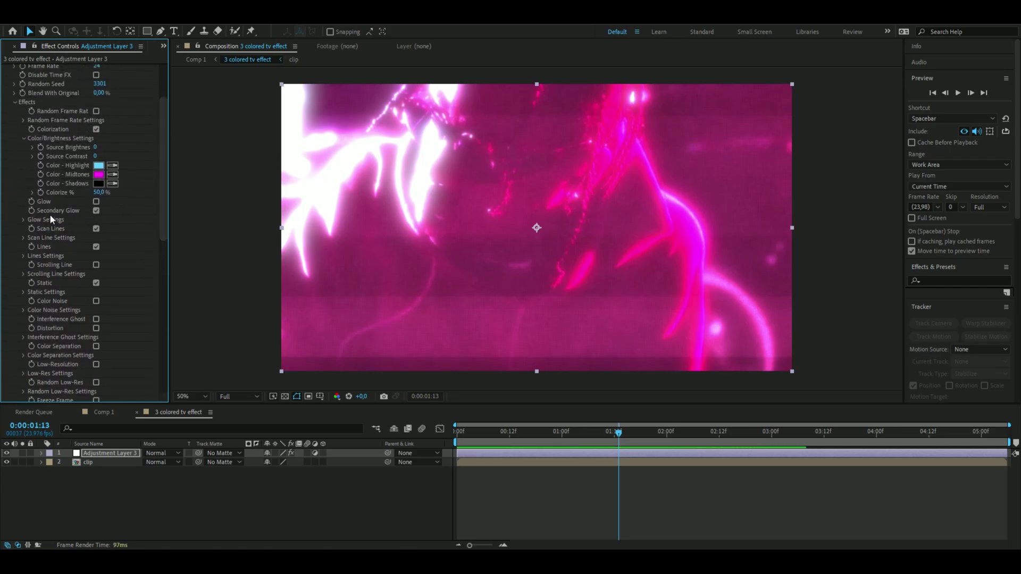
left_click(97, 210)
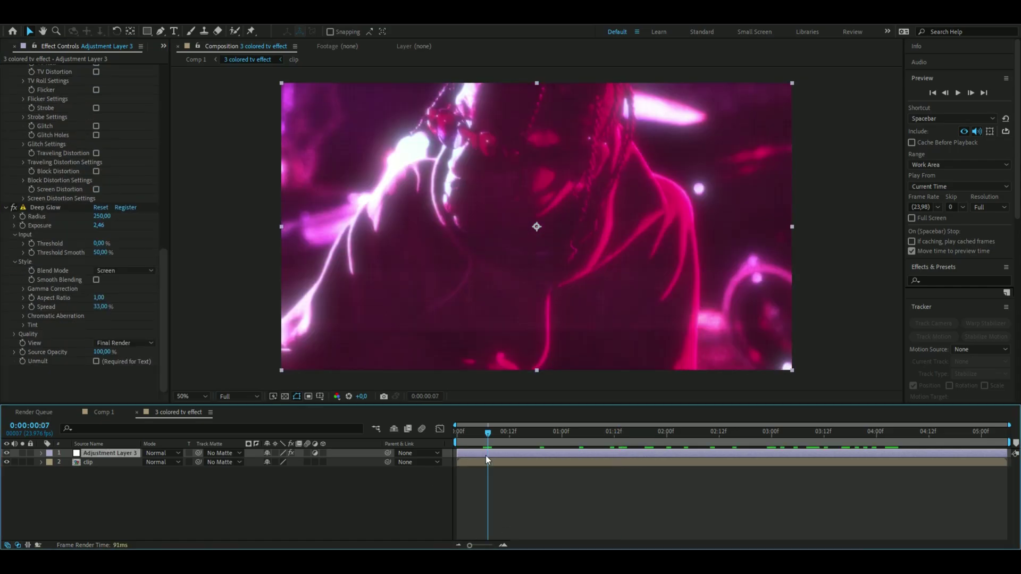
- Apply Curves and bend the RGB curve into a contrast S-curve, lifting highlights and deepening shadows
key("ctrl+space")
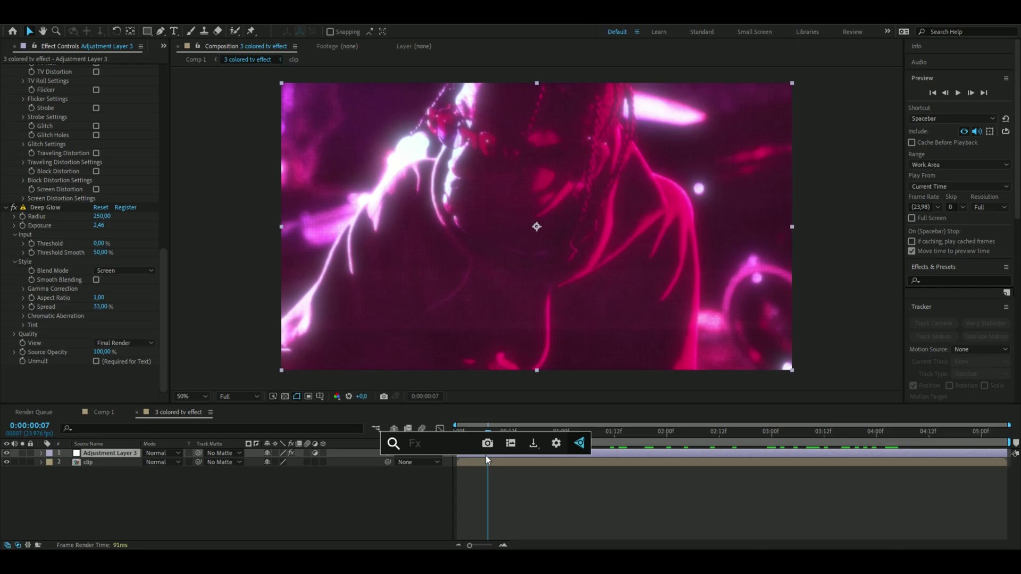
type("curves")
key("Return")
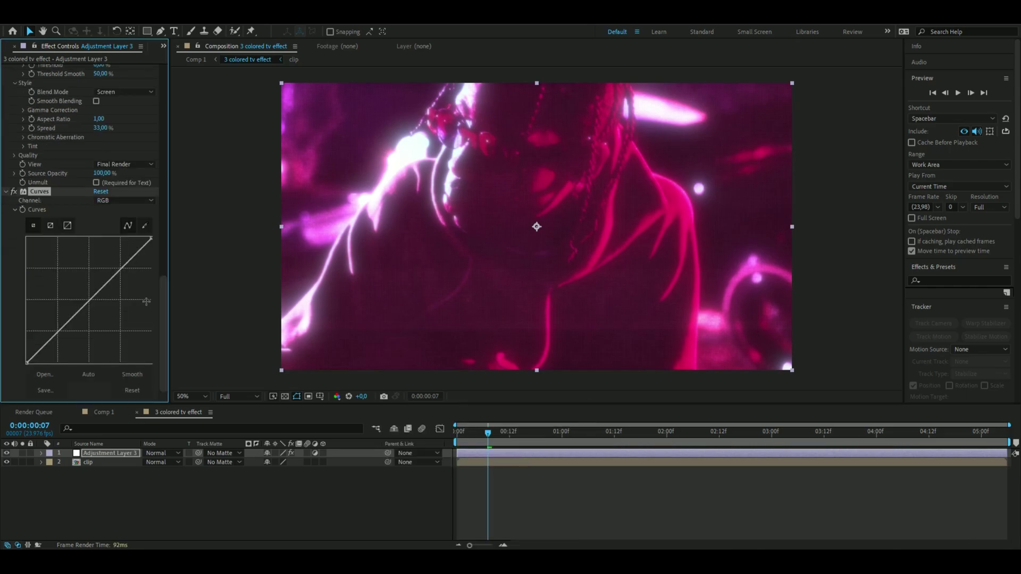
left_click_drag(114, 276, 113, 273)
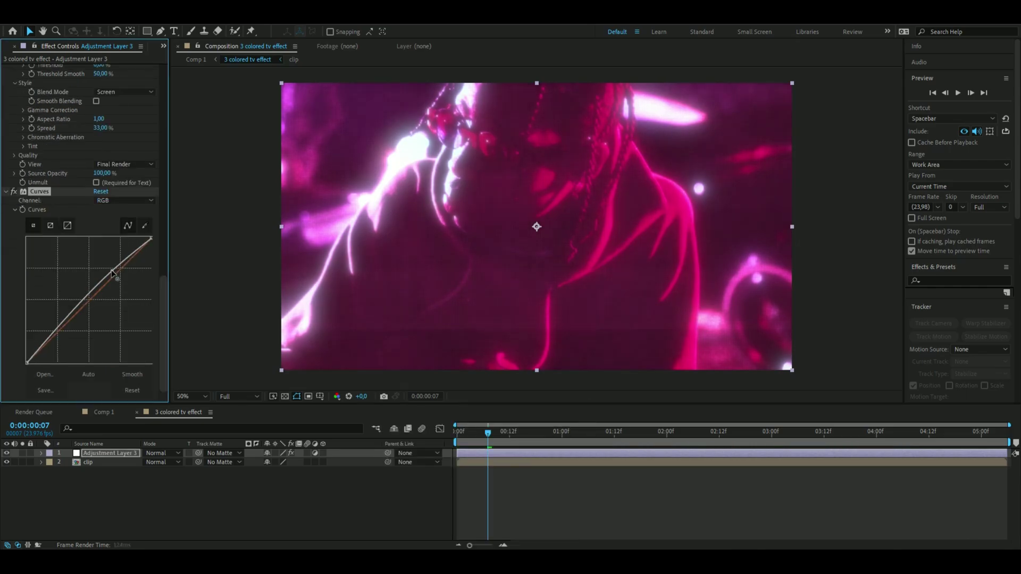
left_click_drag(57, 331, 71, 331)
key("comma")
left_click_drag(488, 431, 753, 425)
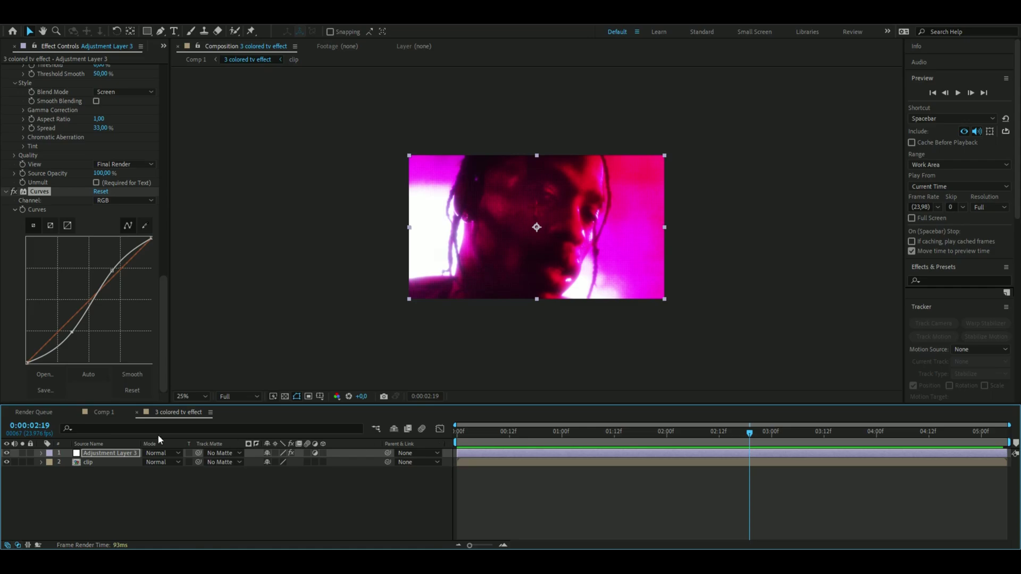
left_click(6, 454)
left_click(6, 453)
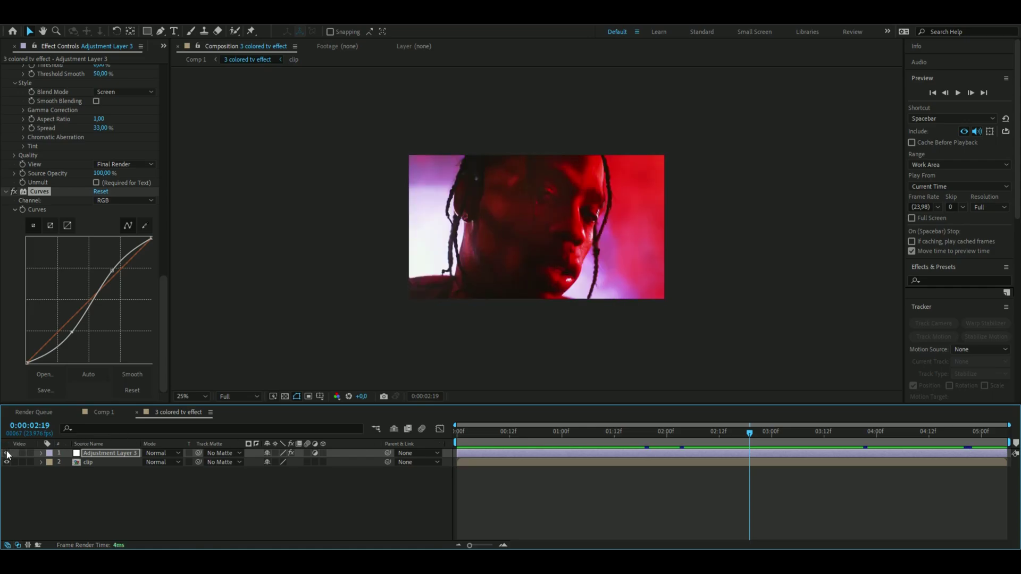
mouse_move(497, 431)
left_mouse_down()
mouse_move(998, 433)
mouse_move(684, 427)
mouse_move(602, 440)
left_mouse_up()
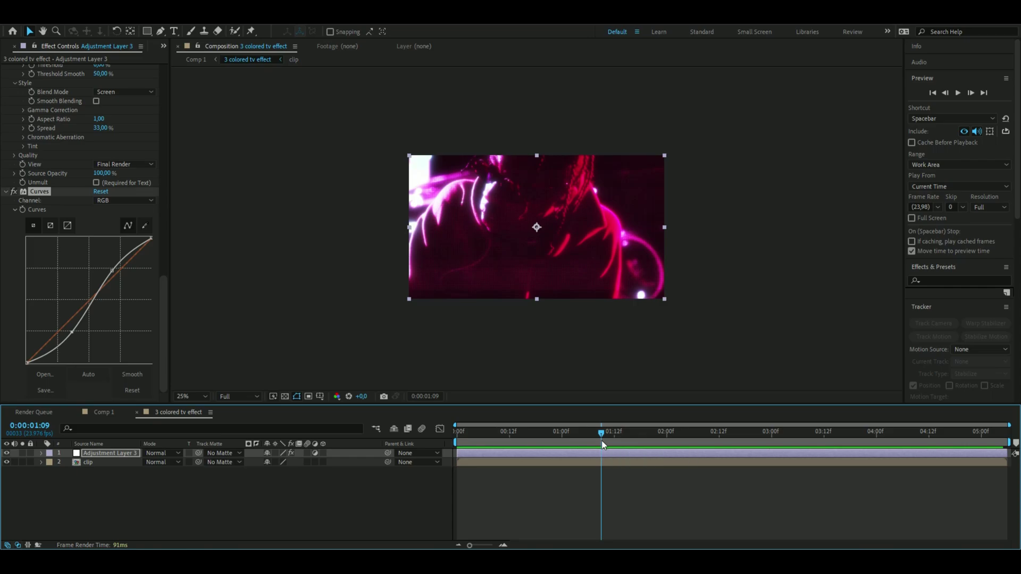
key("Page_Up")
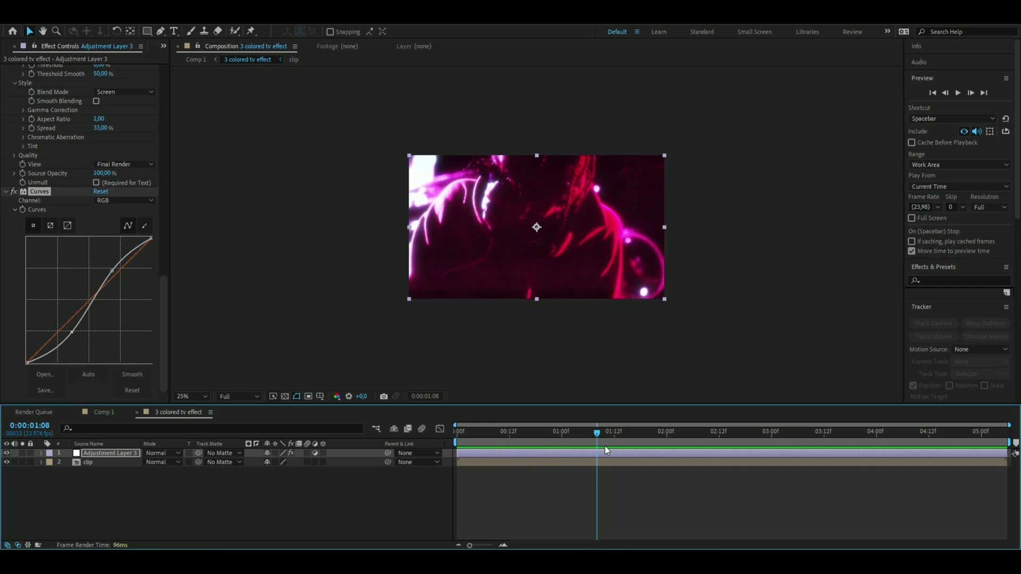